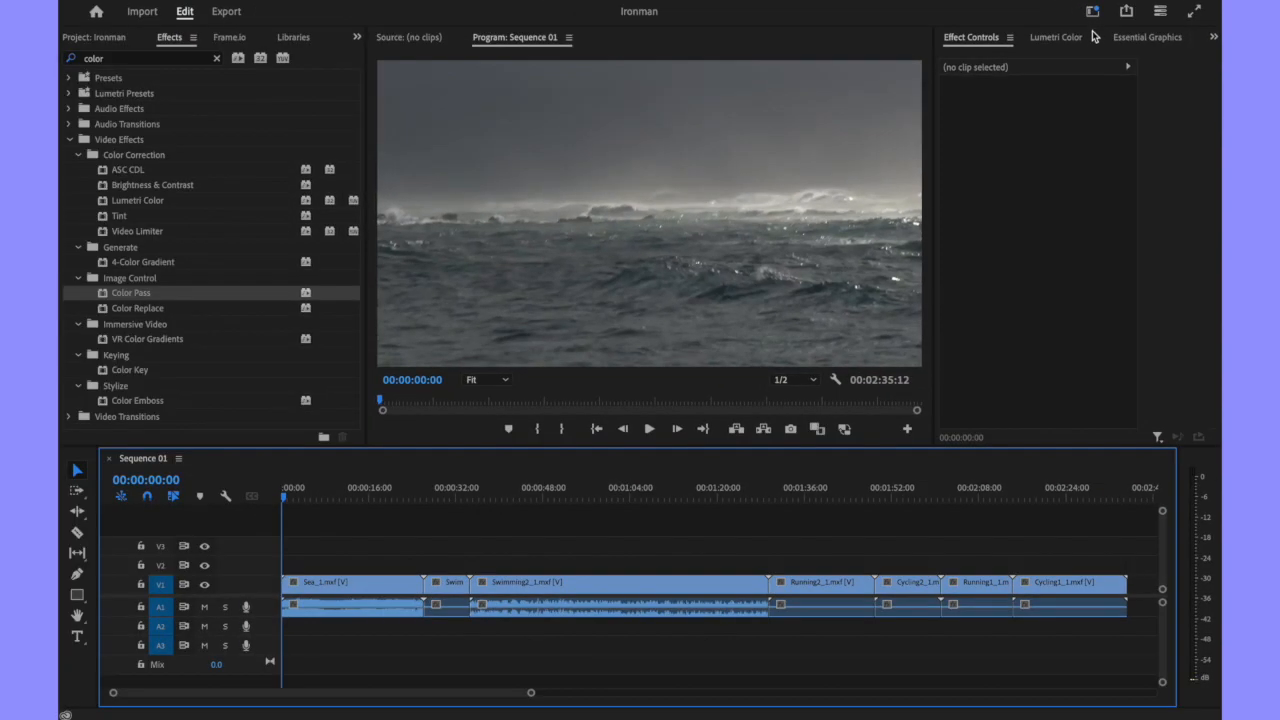
pyautogui.click(1092, 11)
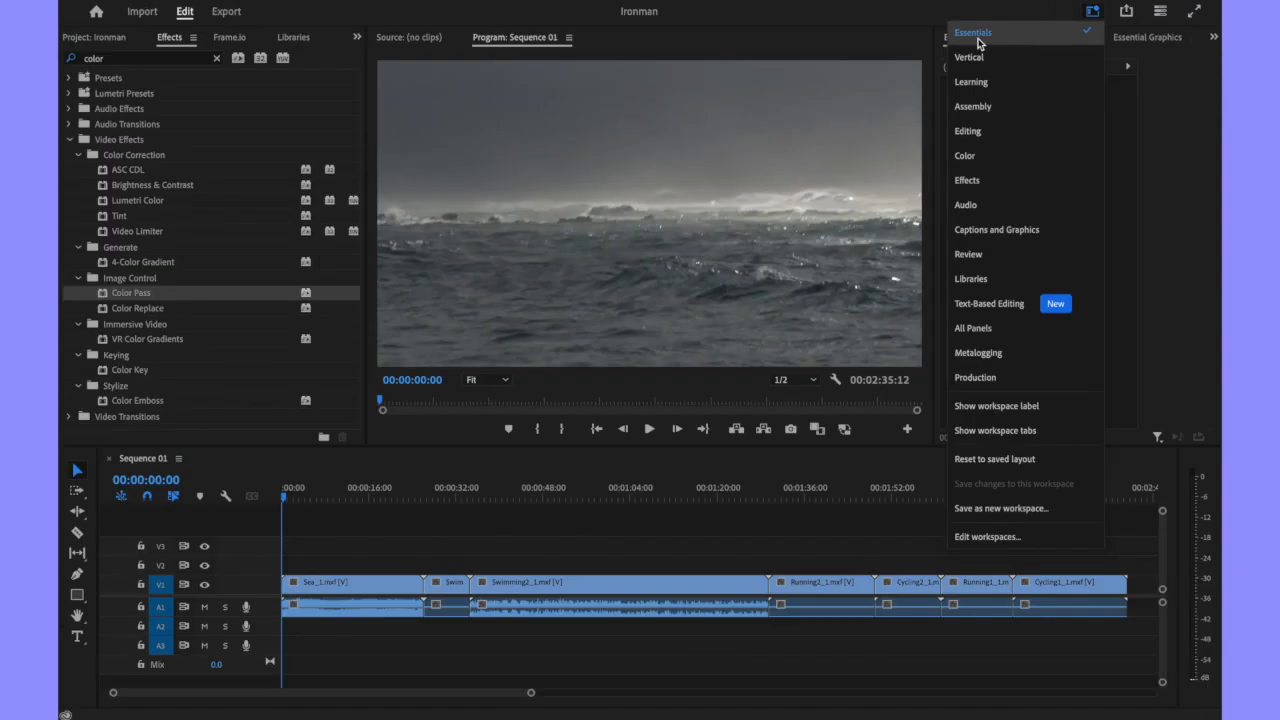
pyautogui.click(928, 45)
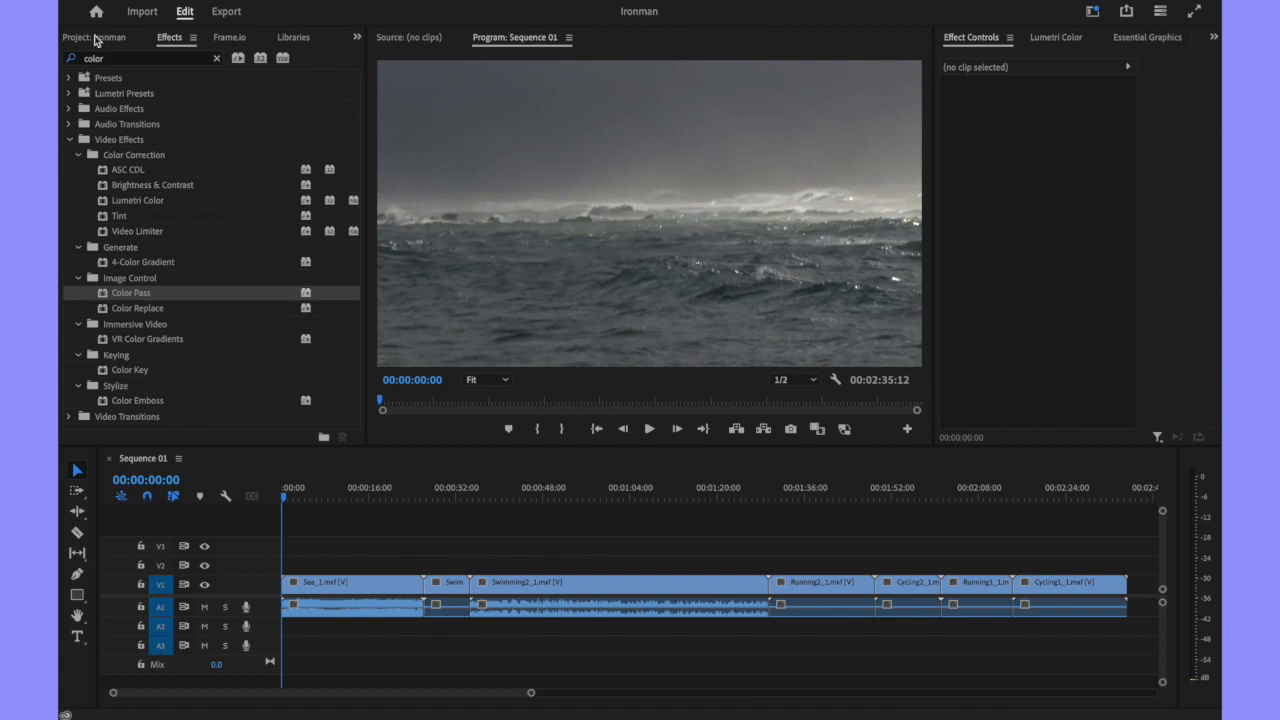
# Clear the existing search term from the effects library
pyautogui.click(115, 61)
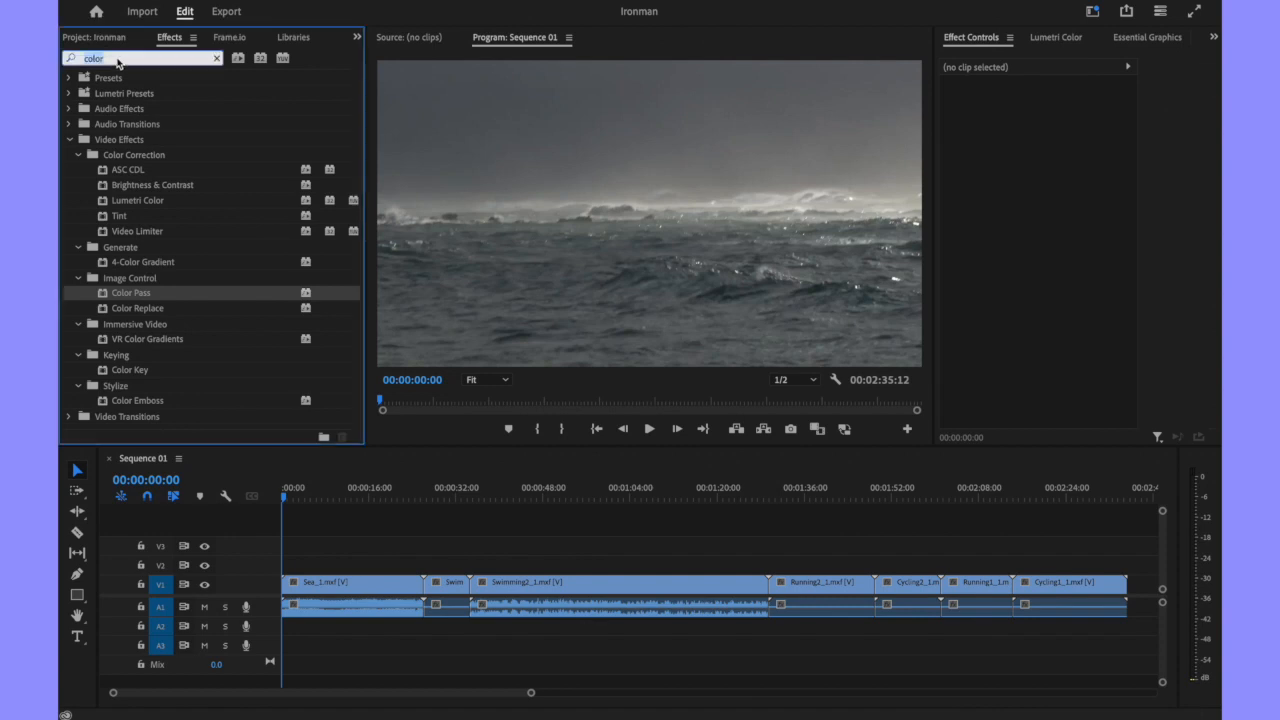
pyautogui.click(216, 58)
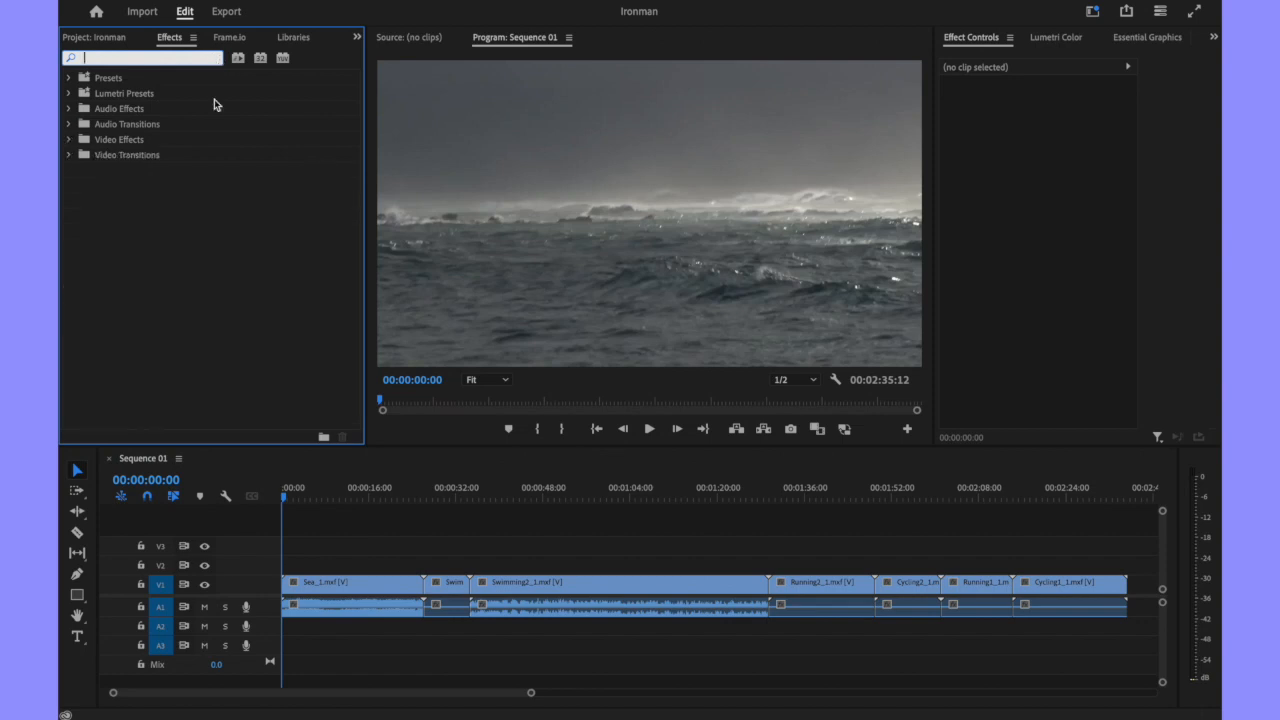
pyautogui.click(202, 231)
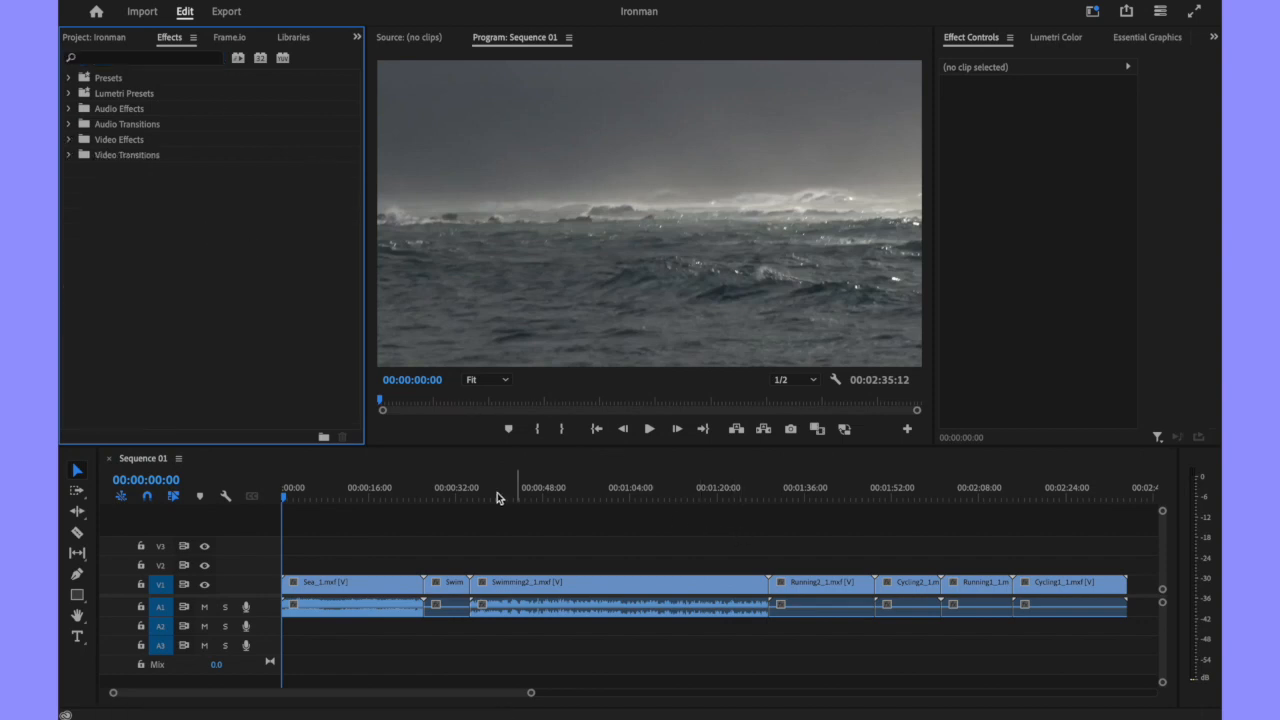
# Move the playhead to 00:01:33:16 over the Running2_1.mxf clip in the timeline
pyautogui.moveTo(298, 496); pyautogui.dragTo(788, 558)
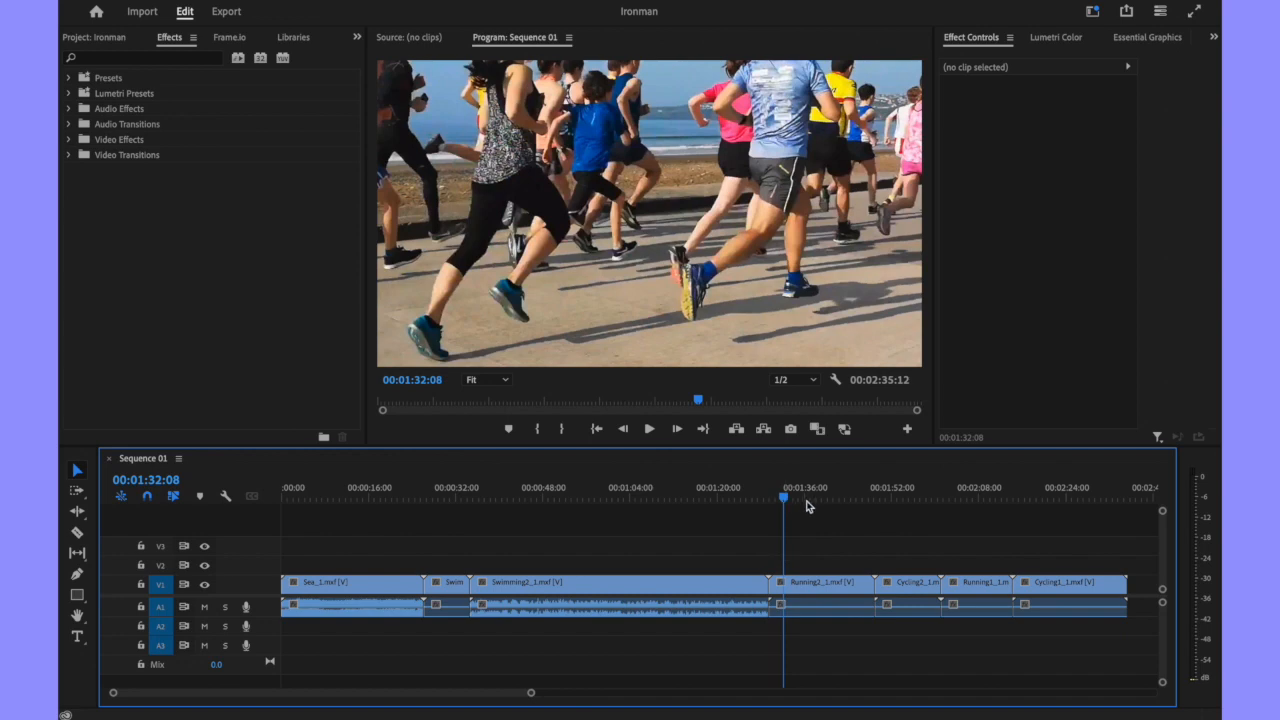
pyautogui.moveTo(786, 492)
pyautogui.mouseDown()
pyautogui.moveTo(814, 505)
pyautogui.moveTo(793, 508)
pyautogui.mouseUp()
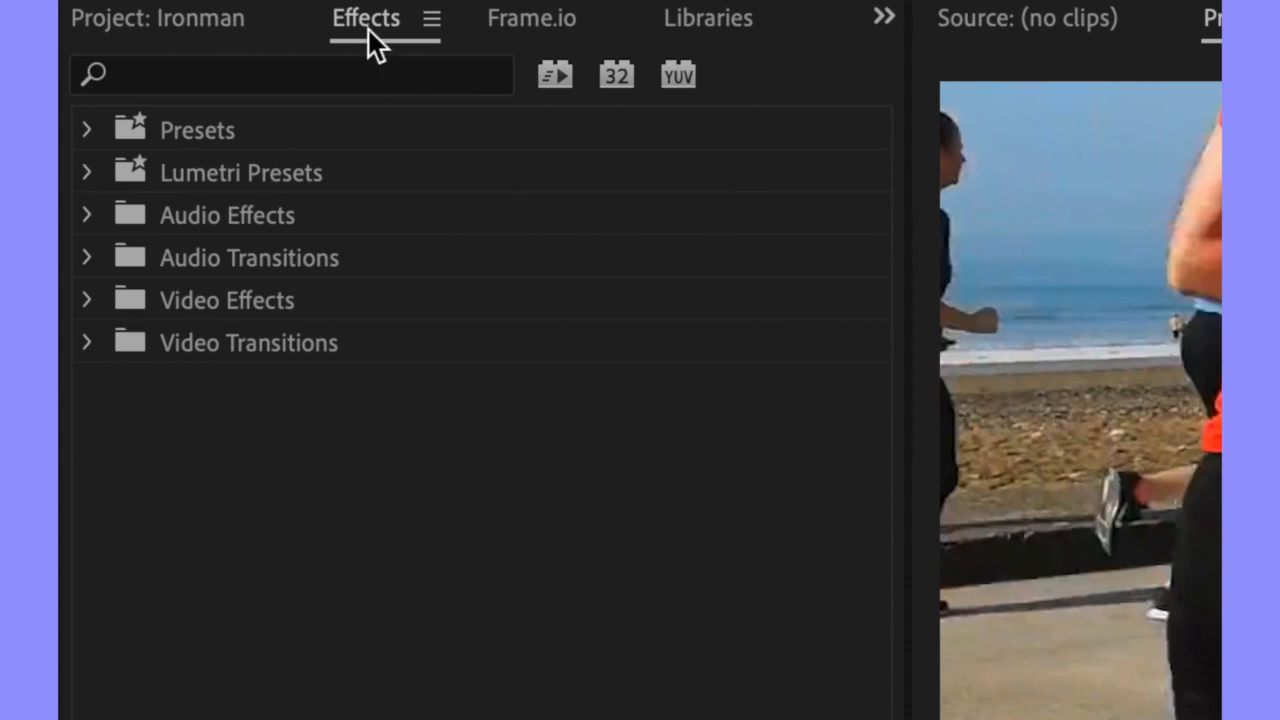
# Search the effects library for "color"
pyautogui.click(366, 26)
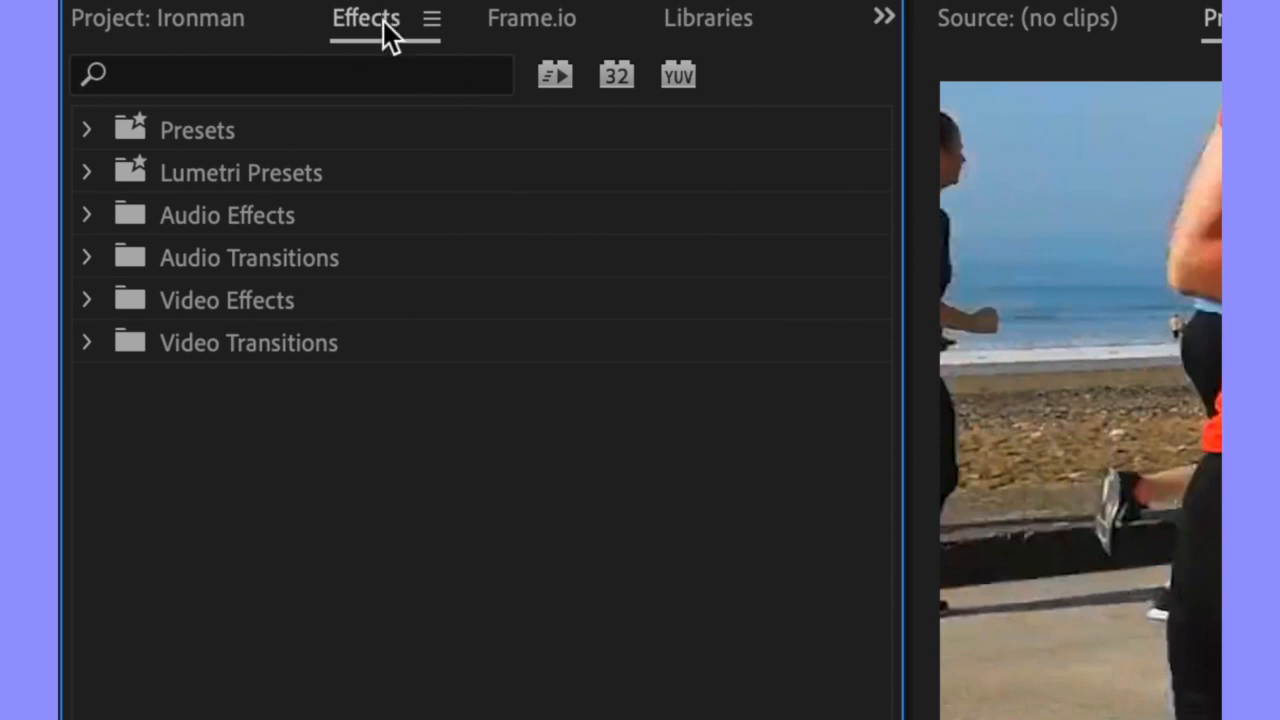
pyautogui.click(155, 78)
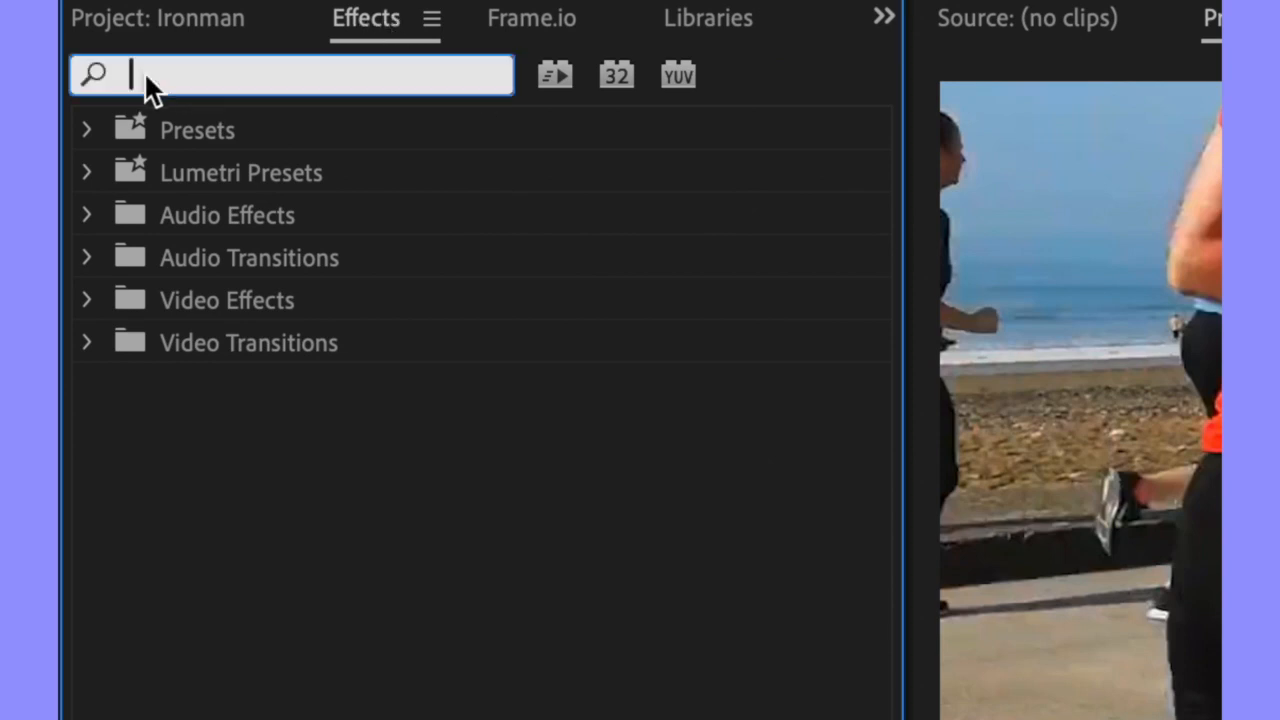
pyautogui.write('c')
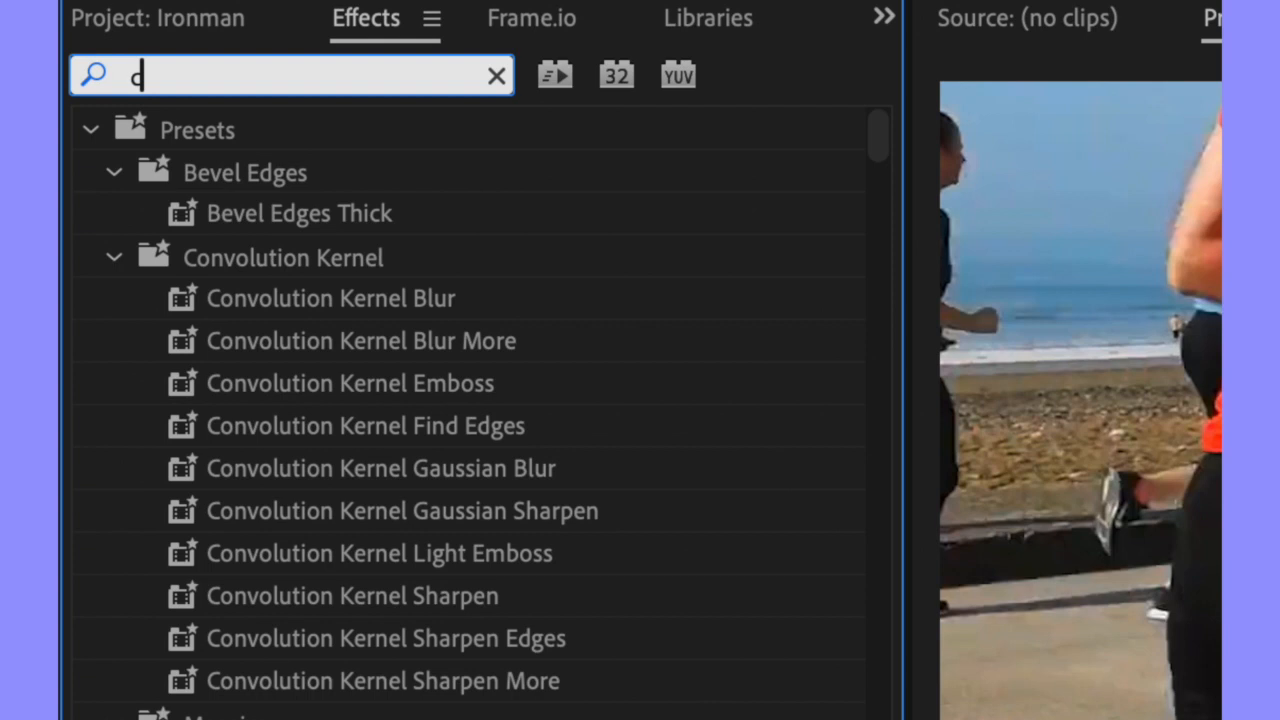
pyautogui.write('olor')
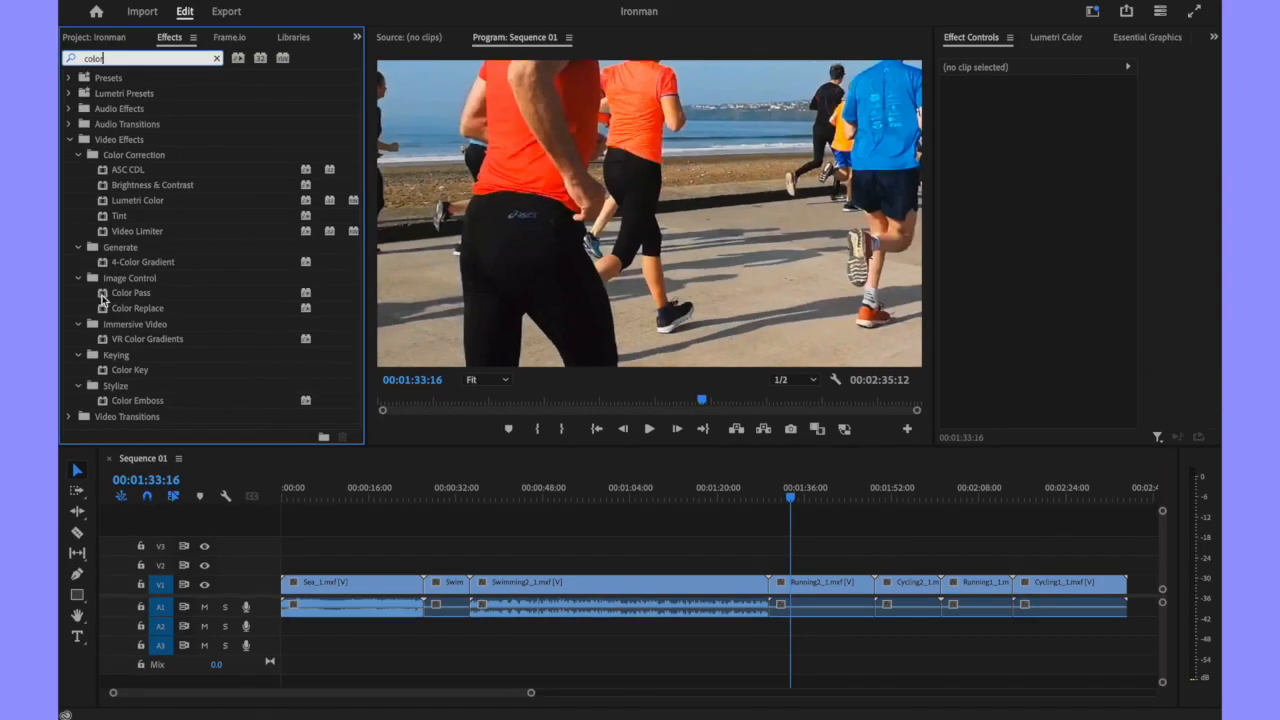
# Apply the Color Pass effect to the Running2_1.mxf clip and move the playhead to 00:01:33:29, where a red shirt is in frame
pyautogui.click(828, 586)
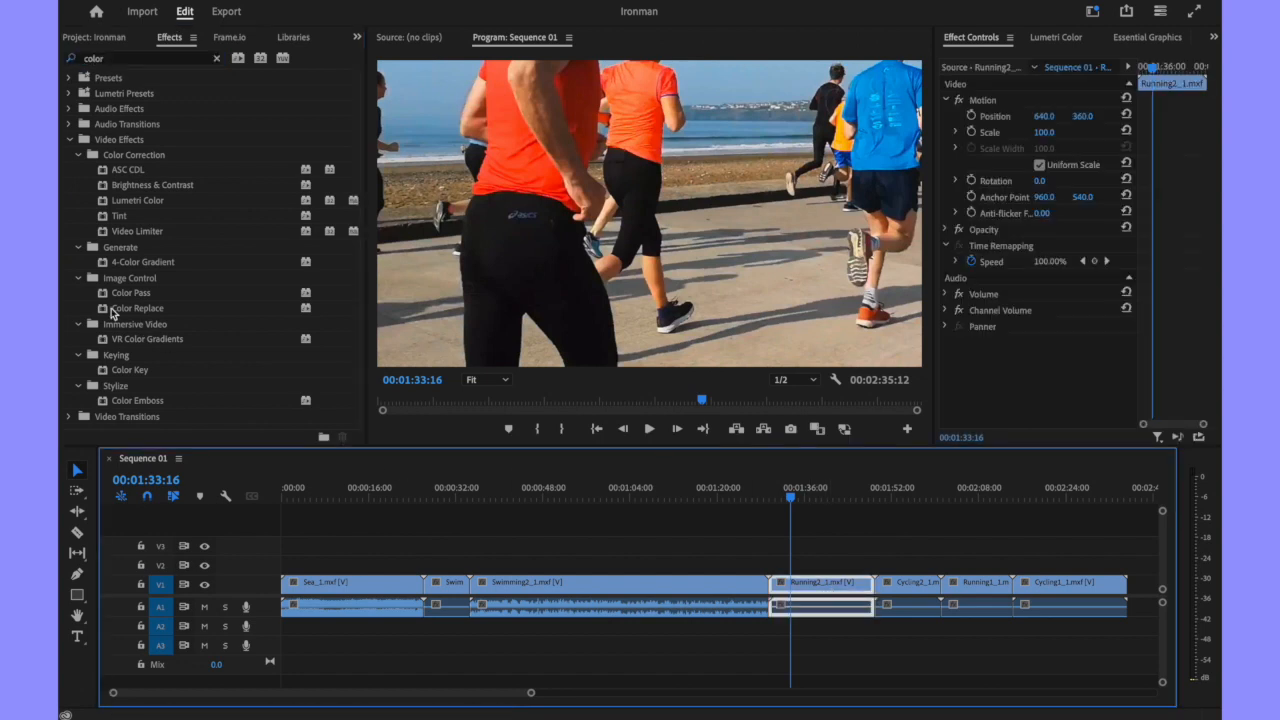
pyautogui.moveTo(101, 292); pyautogui.dragTo(824, 588)
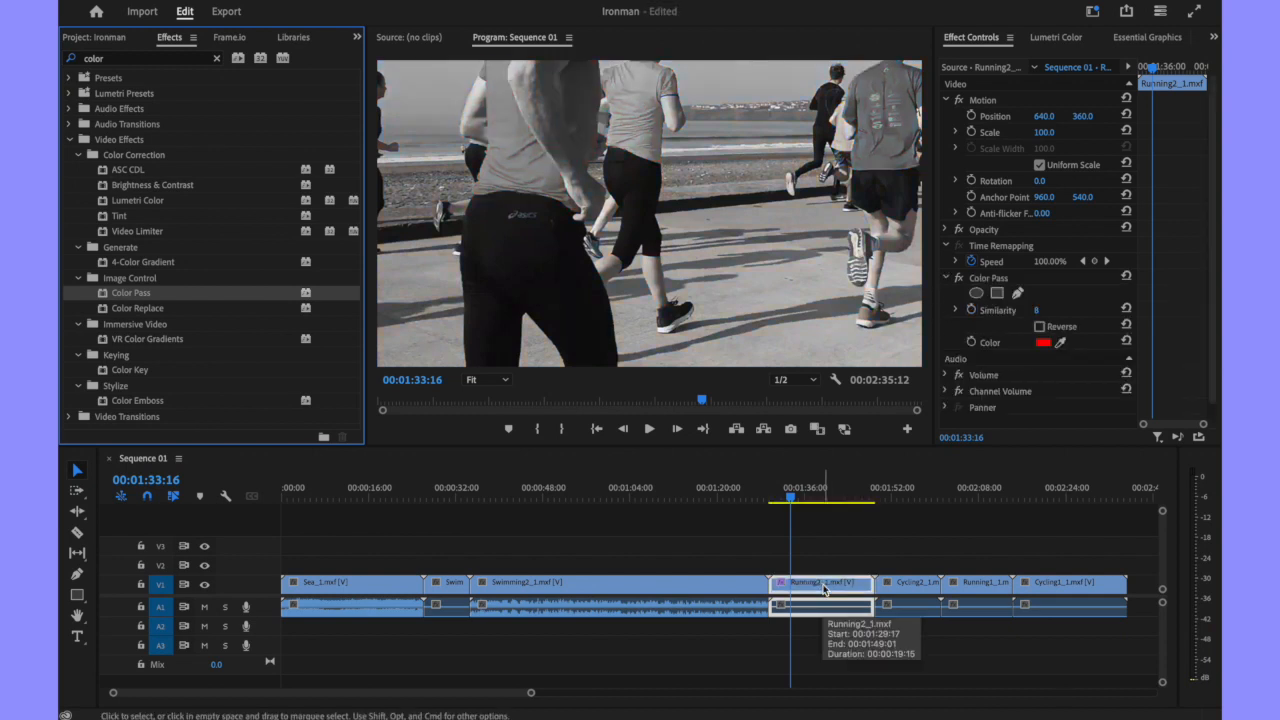
pyautogui.click(791, 500)
pyautogui.moveTo(791, 500)
pyautogui.mouseDown()
pyautogui.moveTo(842, 506)
pyautogui.moveTo(779, 511)
pyautogui.moveTo(829, 514)
pyautogui.moveTo(793, 519)
pyautogui.mouseUp()
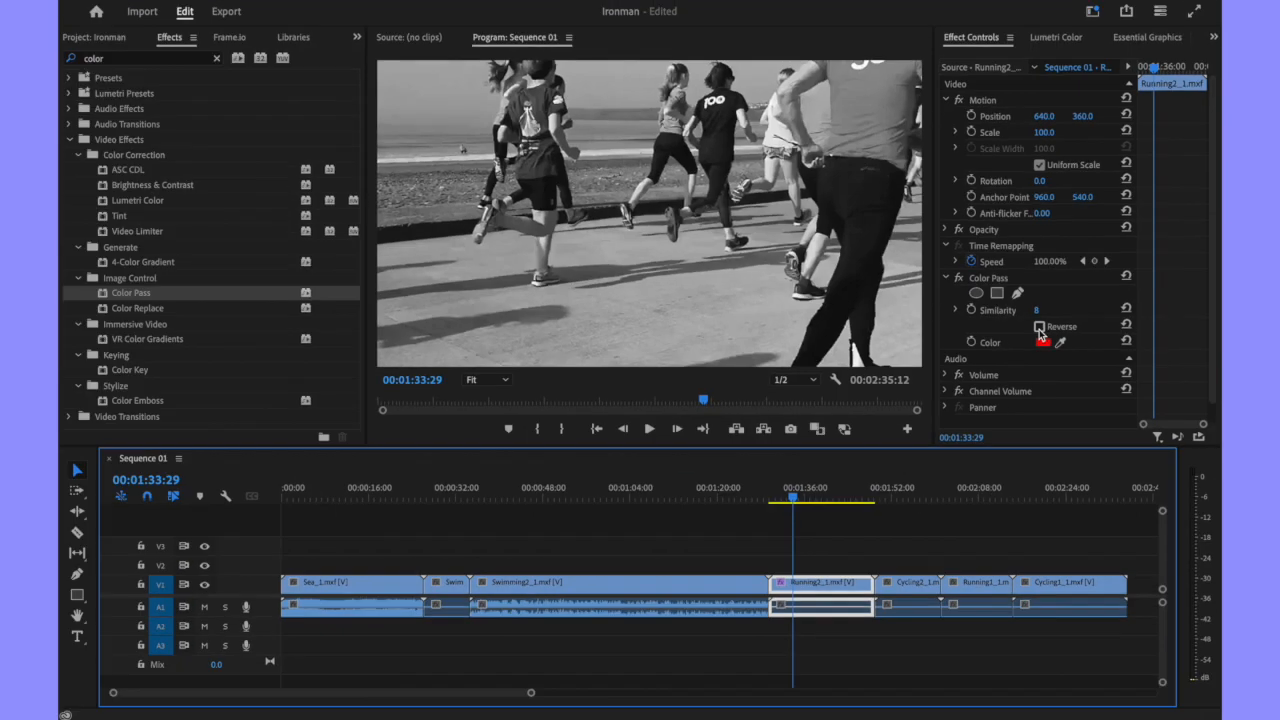
# Sample the runner's orange-red shirt as the Color Pass color, enabling Reverse to show full color while sampling and disabling it again
pyautogui.click(1039, 327)
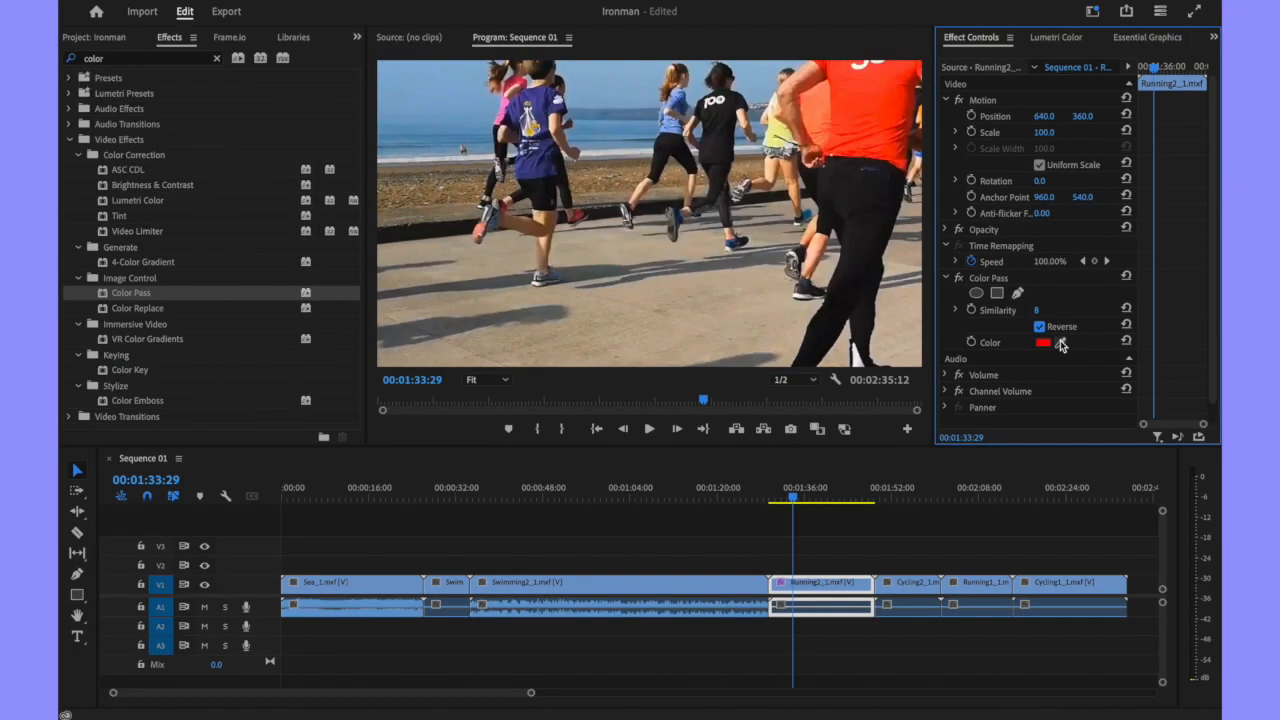
pyautogui.click(1061, 343)
pyautogui.click(858, 104)
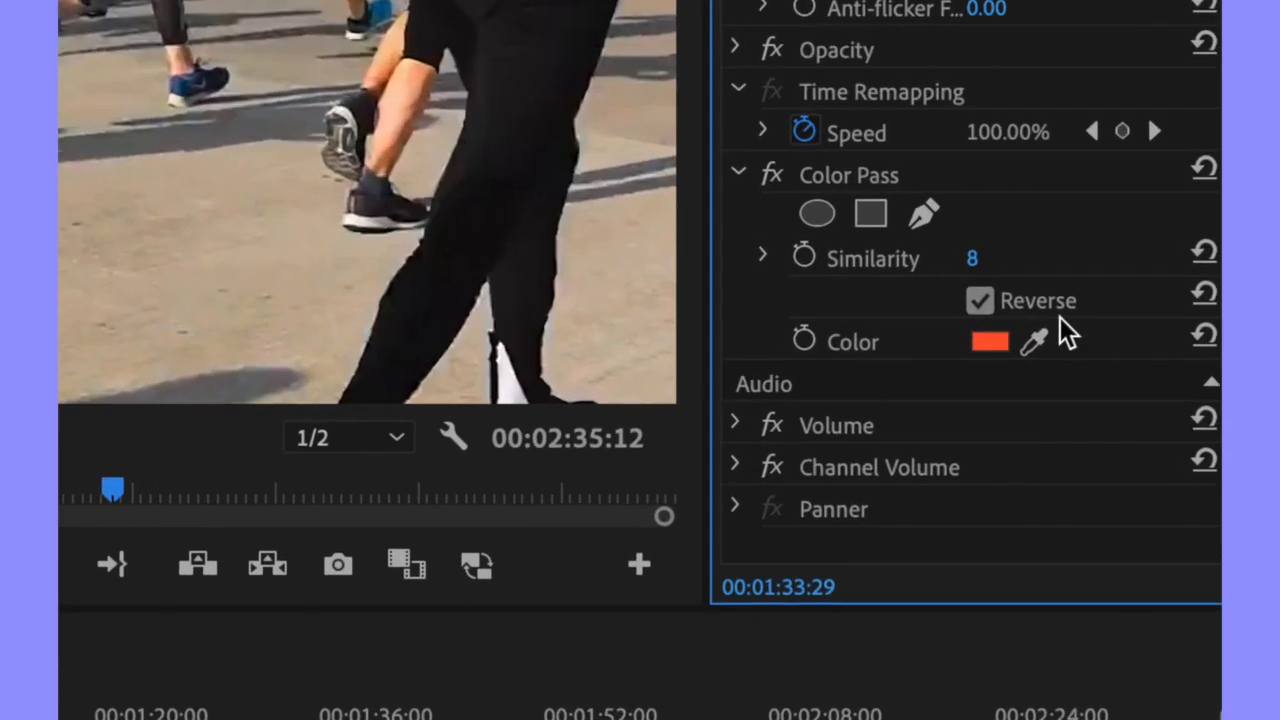
pyautogui.click(979, 301)
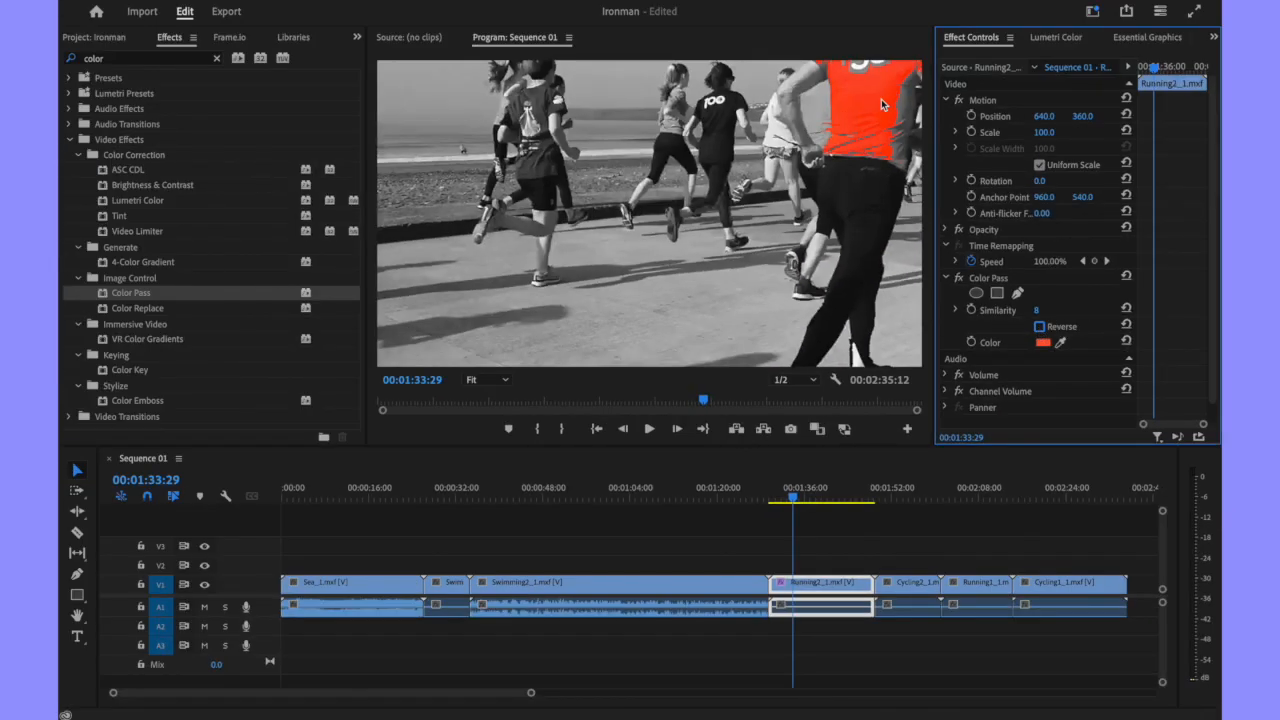
# Set the Color Pass Similarity to 25 with the playhead at 00:01:33:16
pyautogui.click(792, 496)
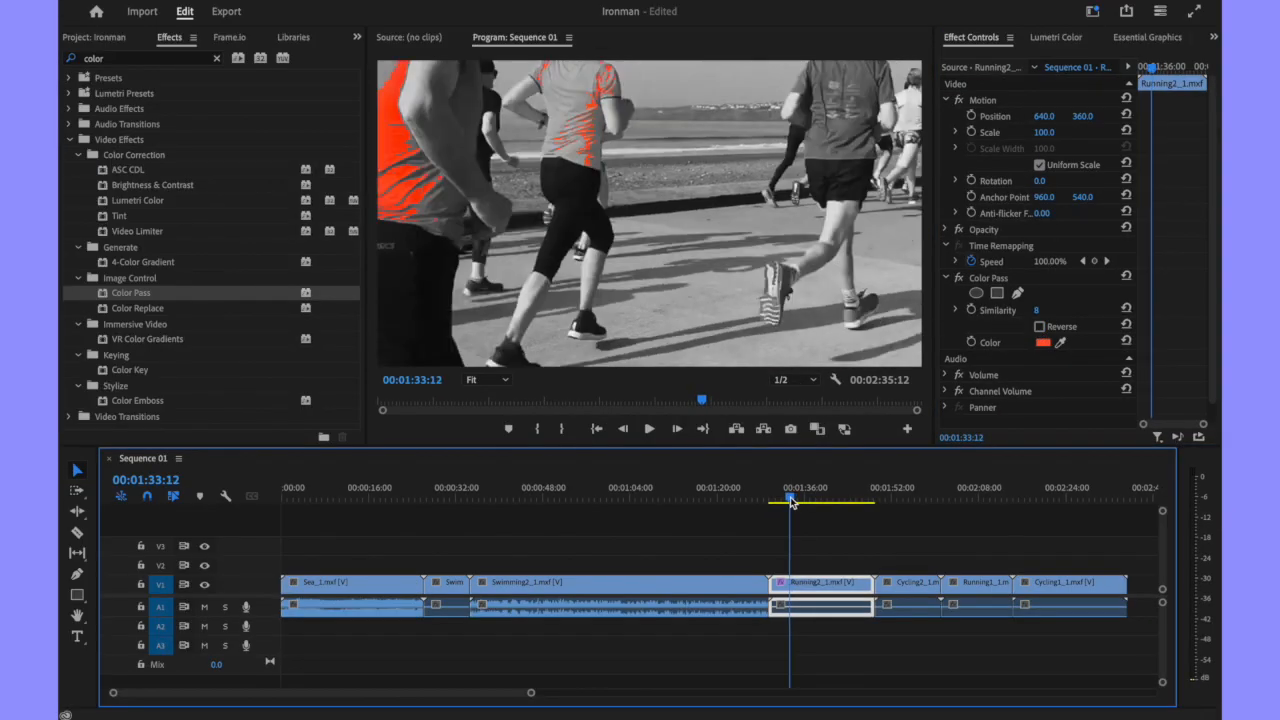
pyautogui.moveTo(791, 498); pyautogui.dragTo(792, 498)
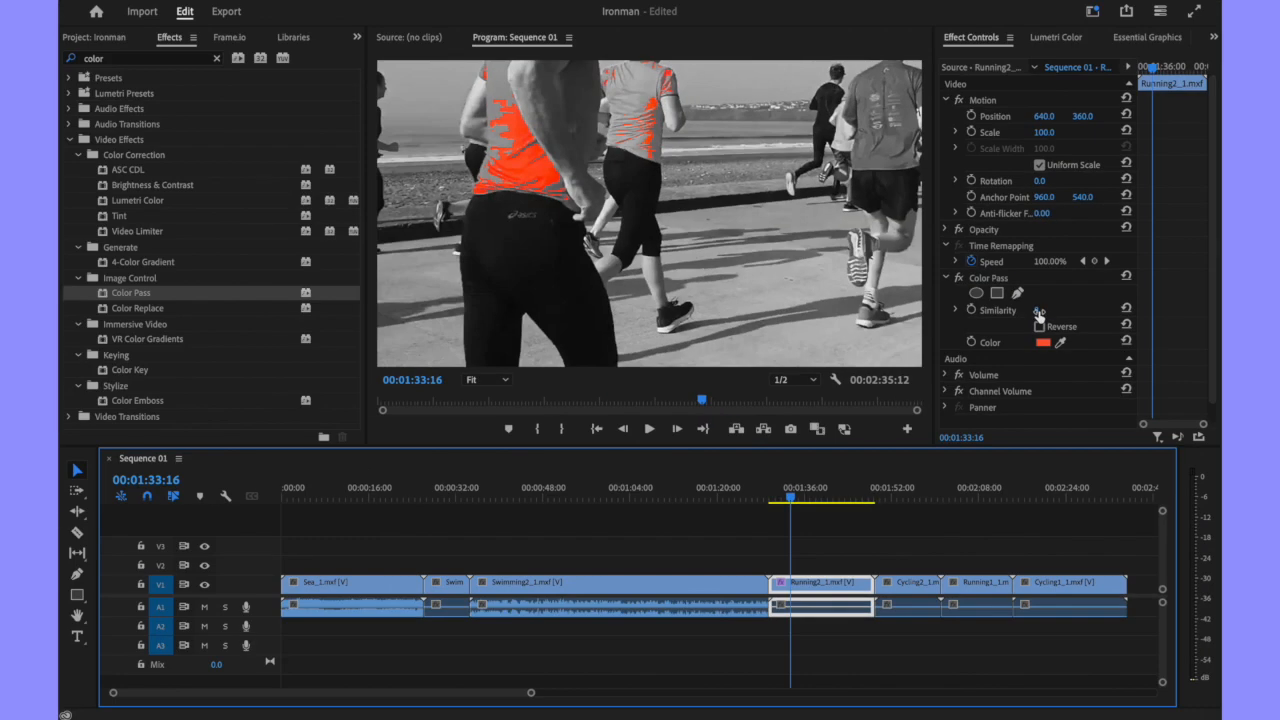
pyautogui.moveTo(1039, 312)
pyautogui.mouseDown()
pyautogui.moveTo(1107, 312)
pyautogui.moveTo(1033, 310)
pyautogui.mouseUp()
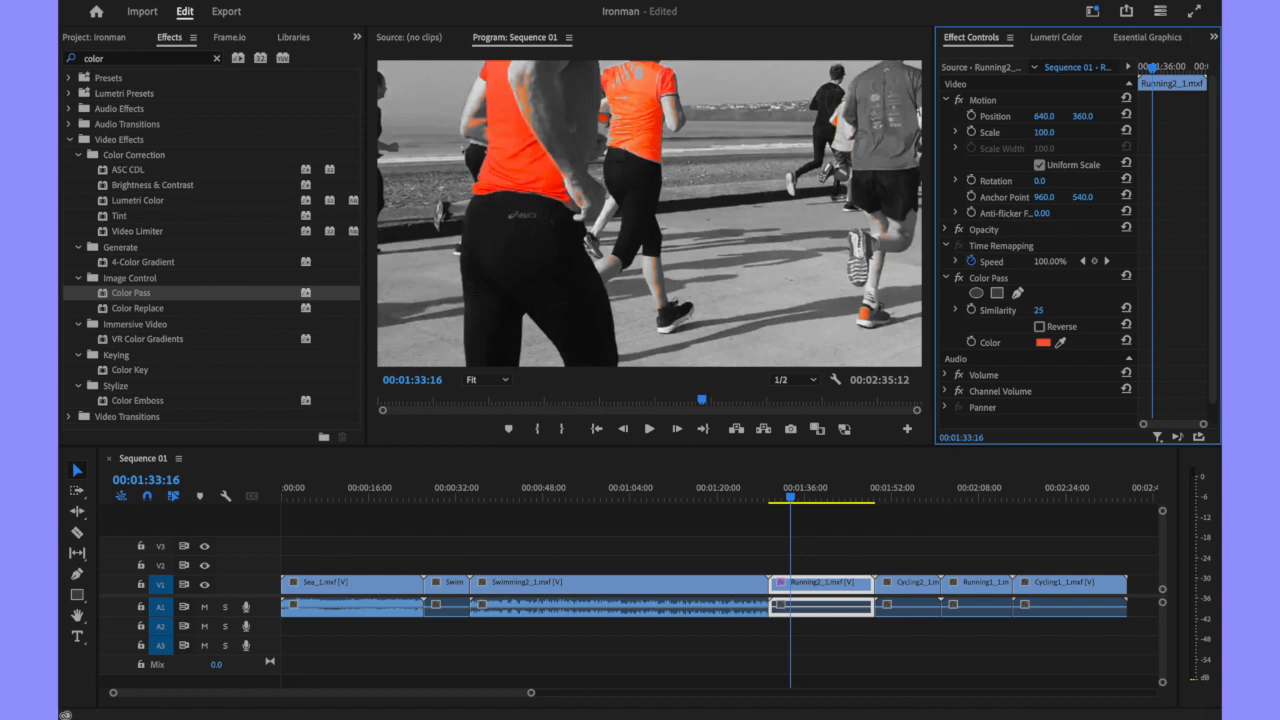
# Play the Running2_1.mxf clip from its start to check the color isolation
pyautogui.click(790, 498)
pyautogui.moveTo(790, 498); pyautogui.dragTo(771, 503)
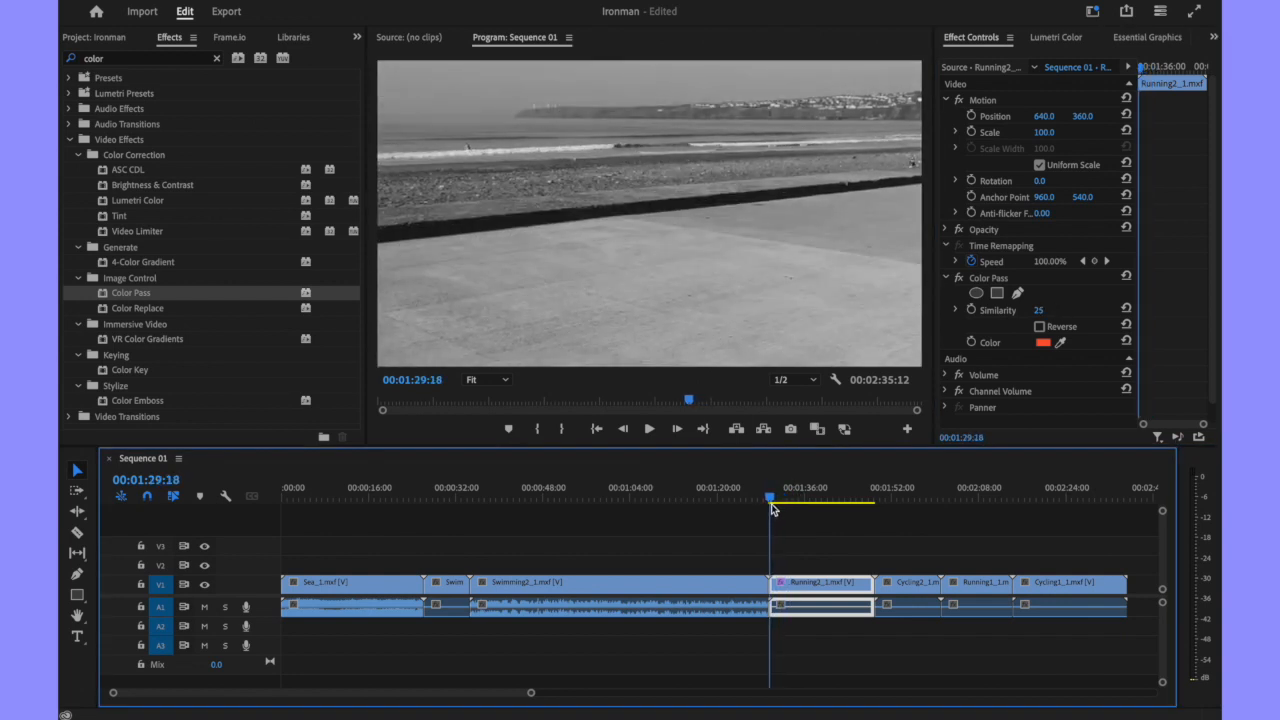
pyautogui.press('space')
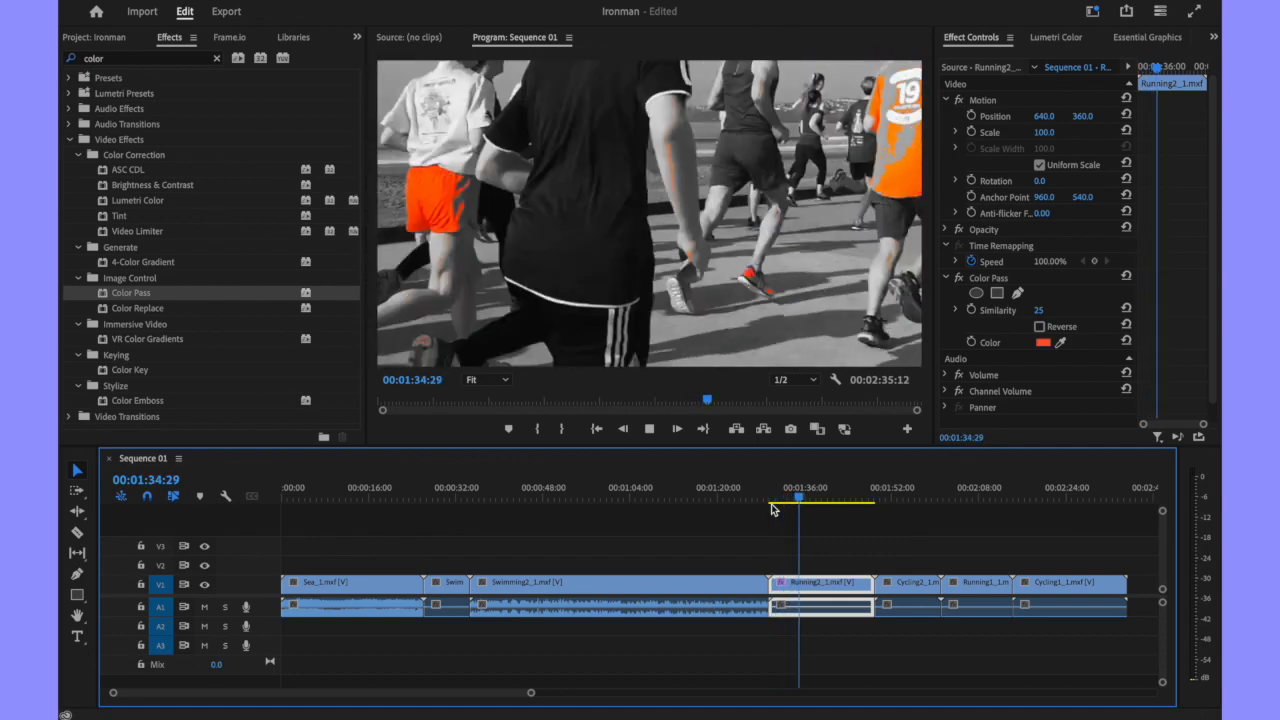
pyautogui.press('space')
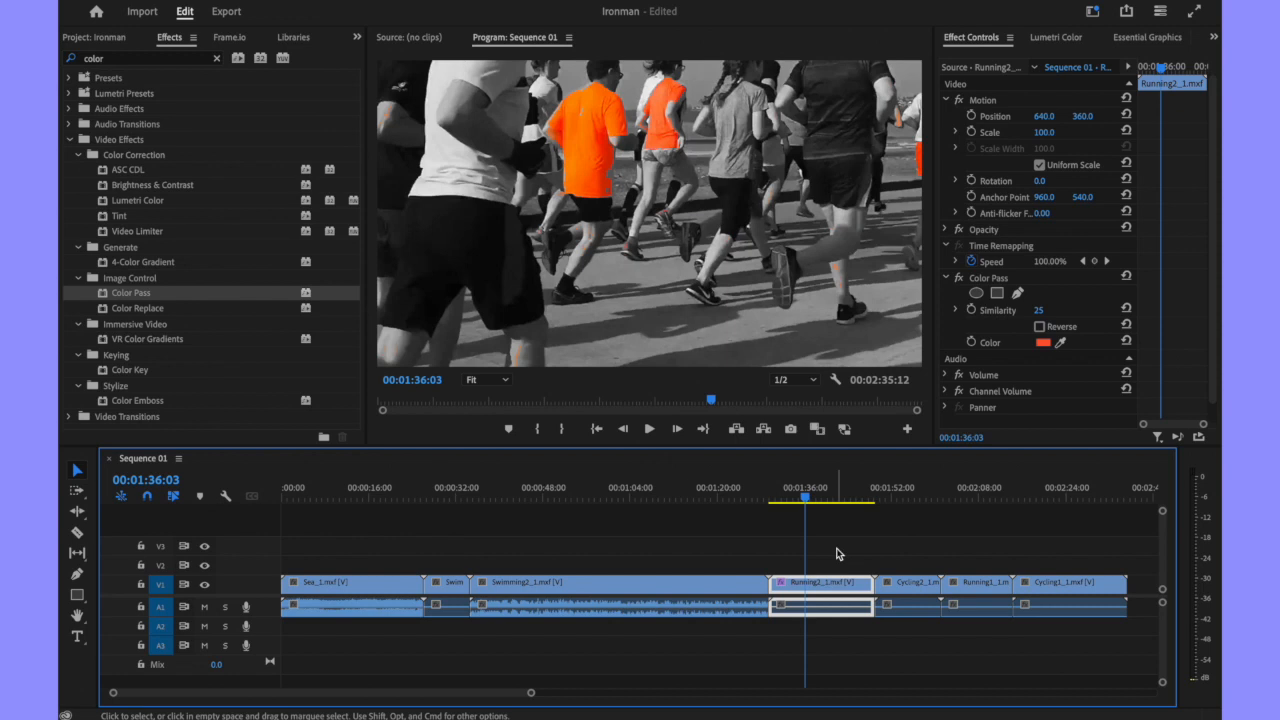
# Enable Similarity animation for Color Pass at 00:01:38:10, setting a first keyframe with the value 25
pyautogui.moveTo(807, 502)
pyautogui.mouseDown()
pyautogui.moveTo(786, 508)
pyautogui.moveTo(807, 508)
pyautogui.mouseUp()
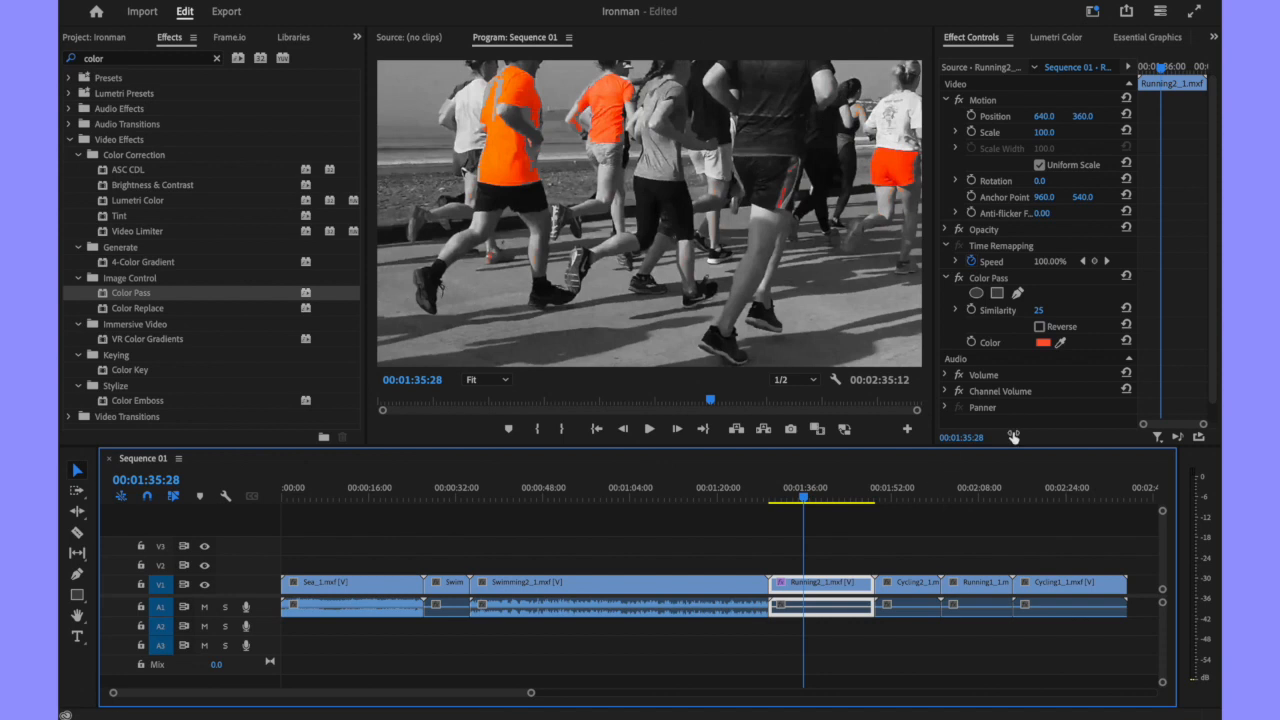
pyautogui.moveTo(802, 502)
pyautogui.mouseDown()
pyautogui.moveTo(774, 498)
pyautogui.moveTo(815, 509)
pyautogui.mouseUp()
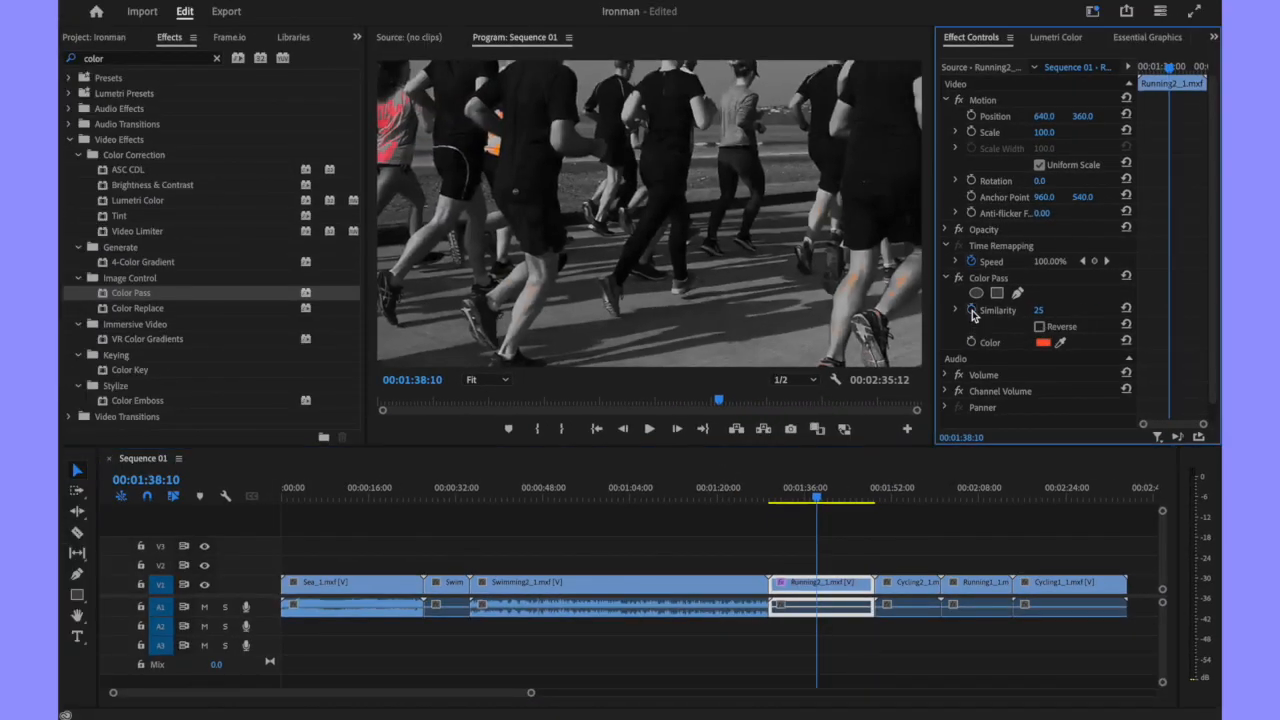
pyautogui.click(972, 311)
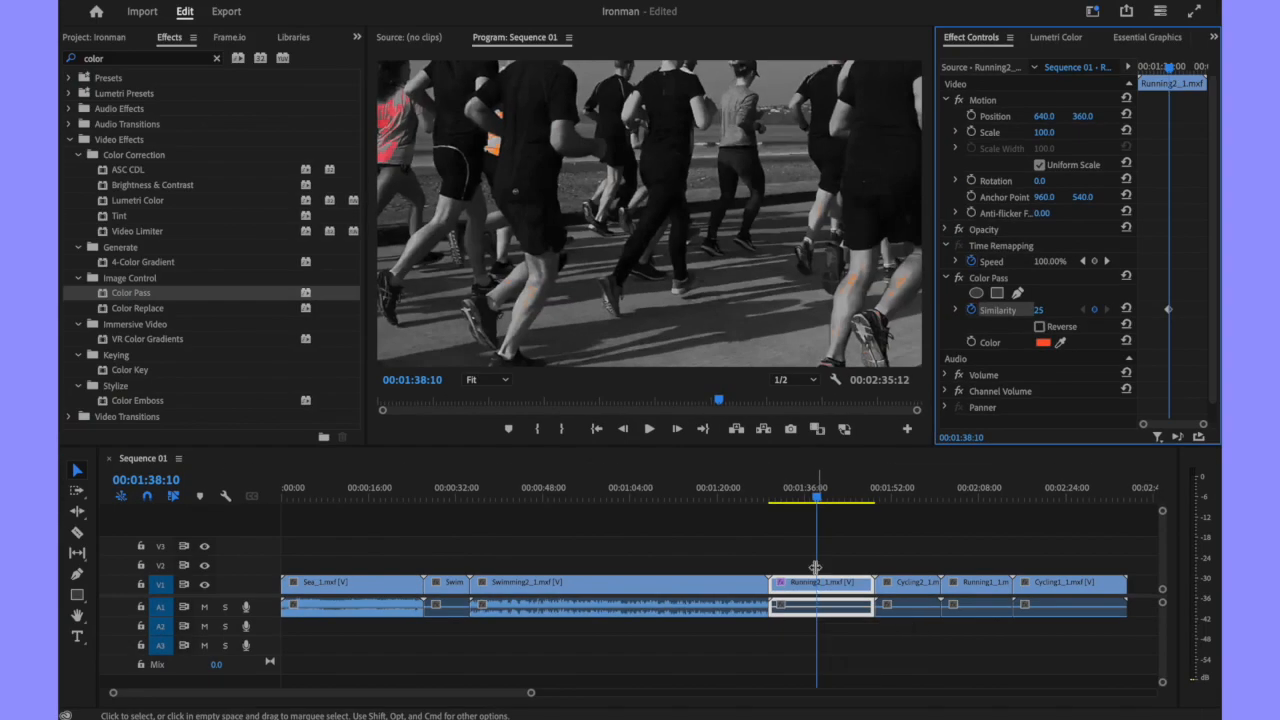
# Add a second Similarity keyframe at 00:01:44:00 with the value 100
pyautogui.moveTo(819, 500); pyautogui.dragTo(850, 501)
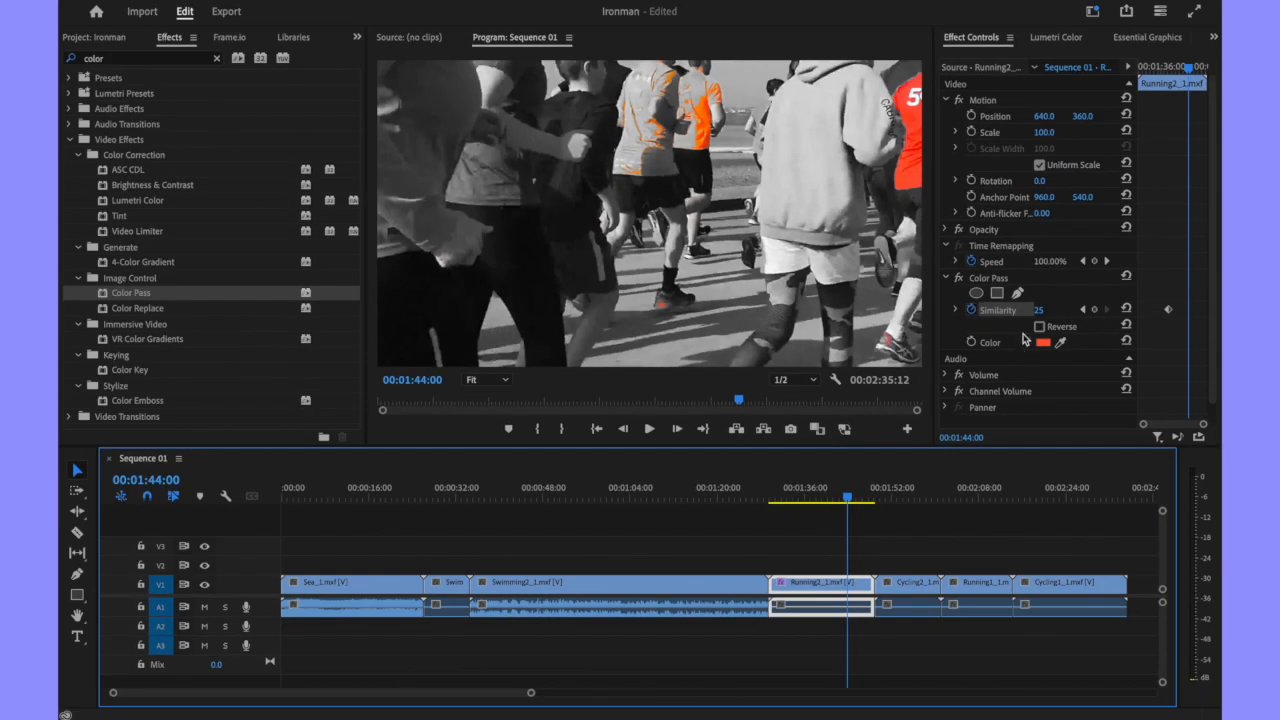
pyautogui.moveTo(1040, 313); pyautogui.dragTo(1065, 313)
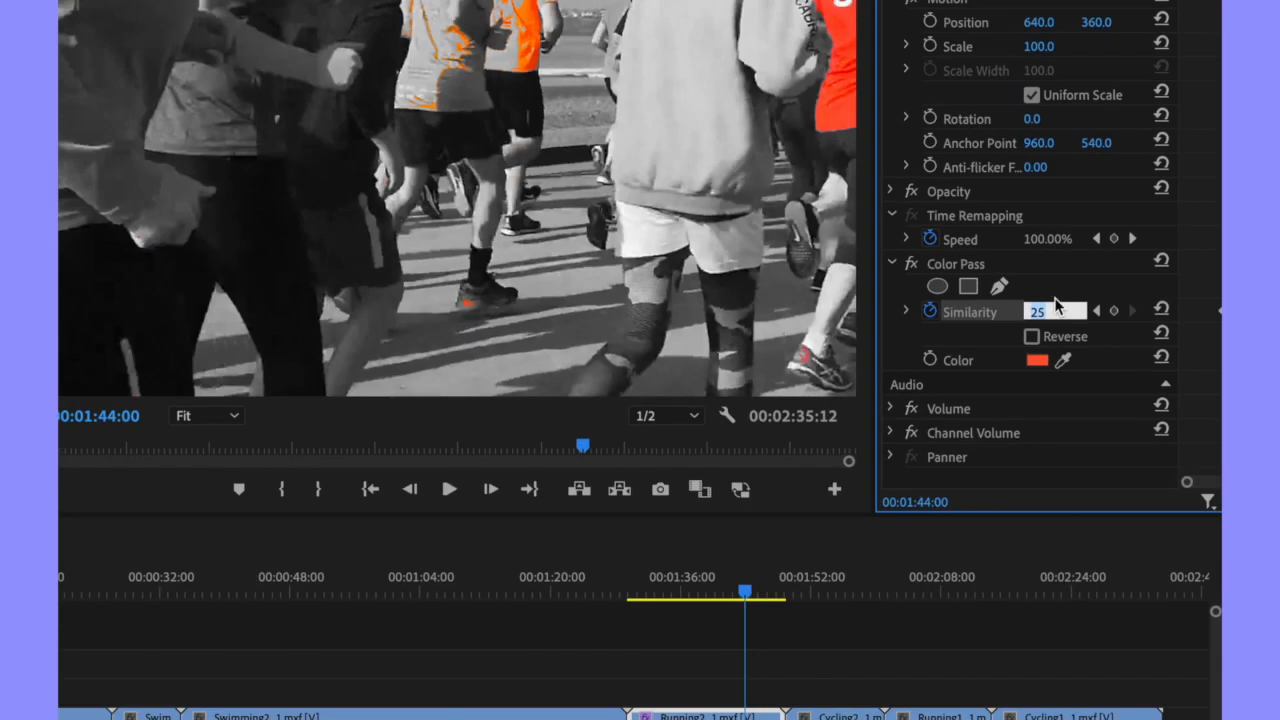
pyautogui.press('Return')
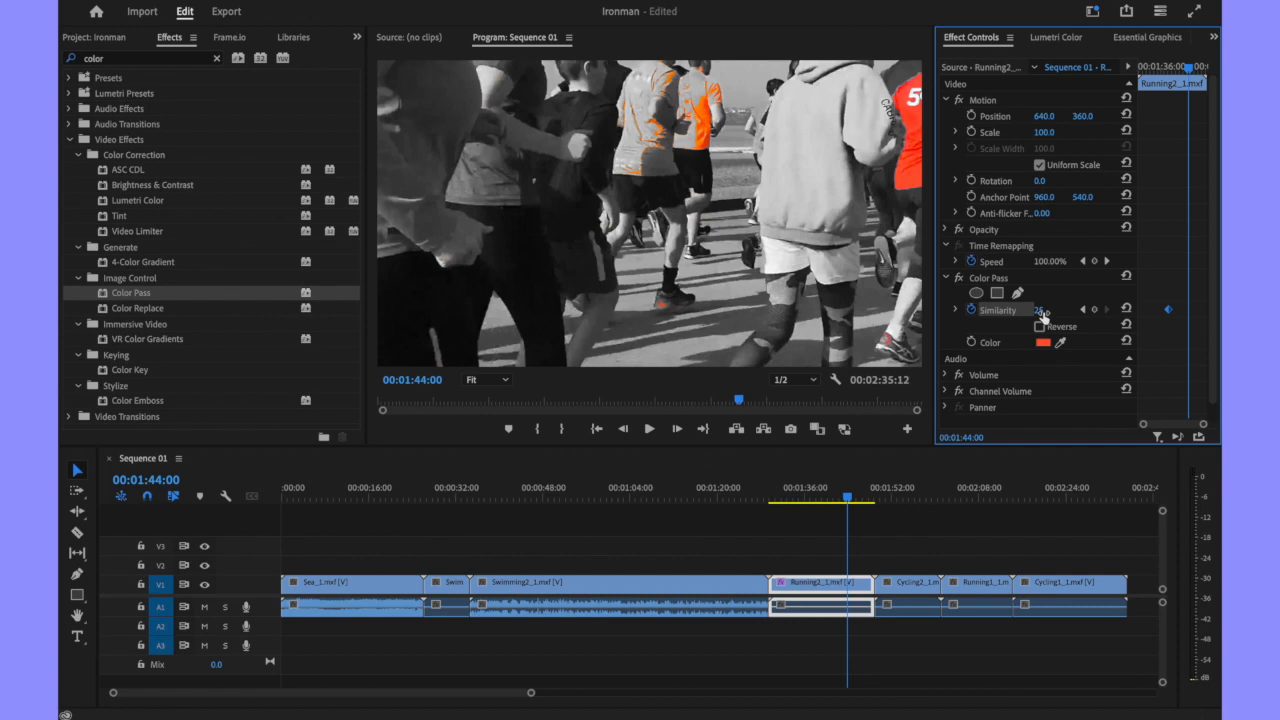
pyautogui.moveTo(1038, 310); pyautogui.dragTo(1066, 310)
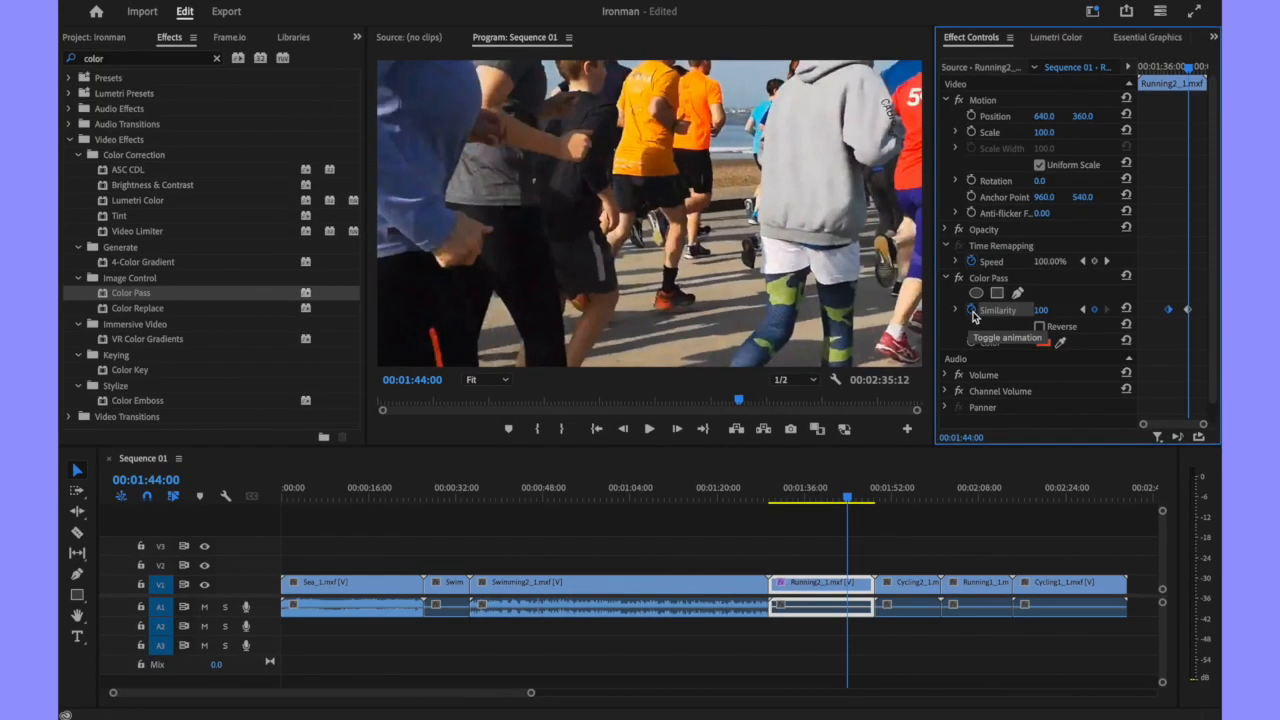
# Play the Running2_1.mxf clip from near its start through both keyframes to review the animated transition to full color
pyautogui.moveTo(848, 497); pyautogui.dragTo(778, 500)
pyautogui.press('space')
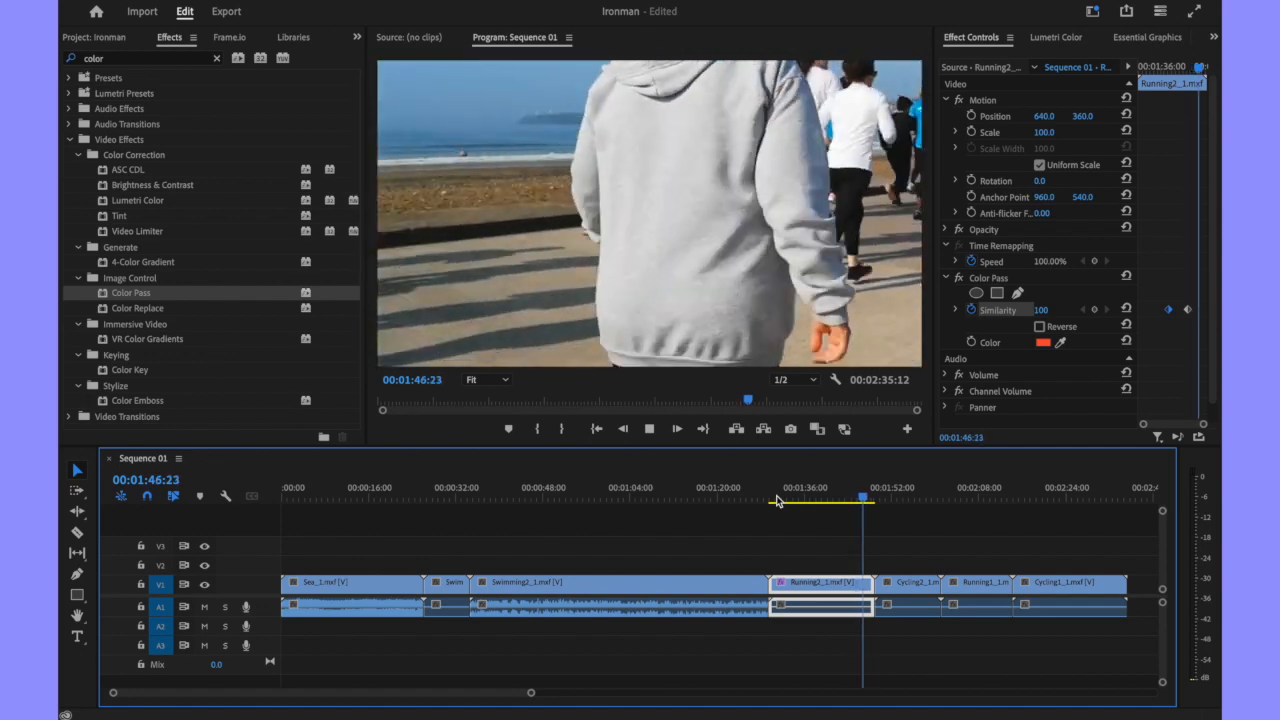
pyautogui.press('space')
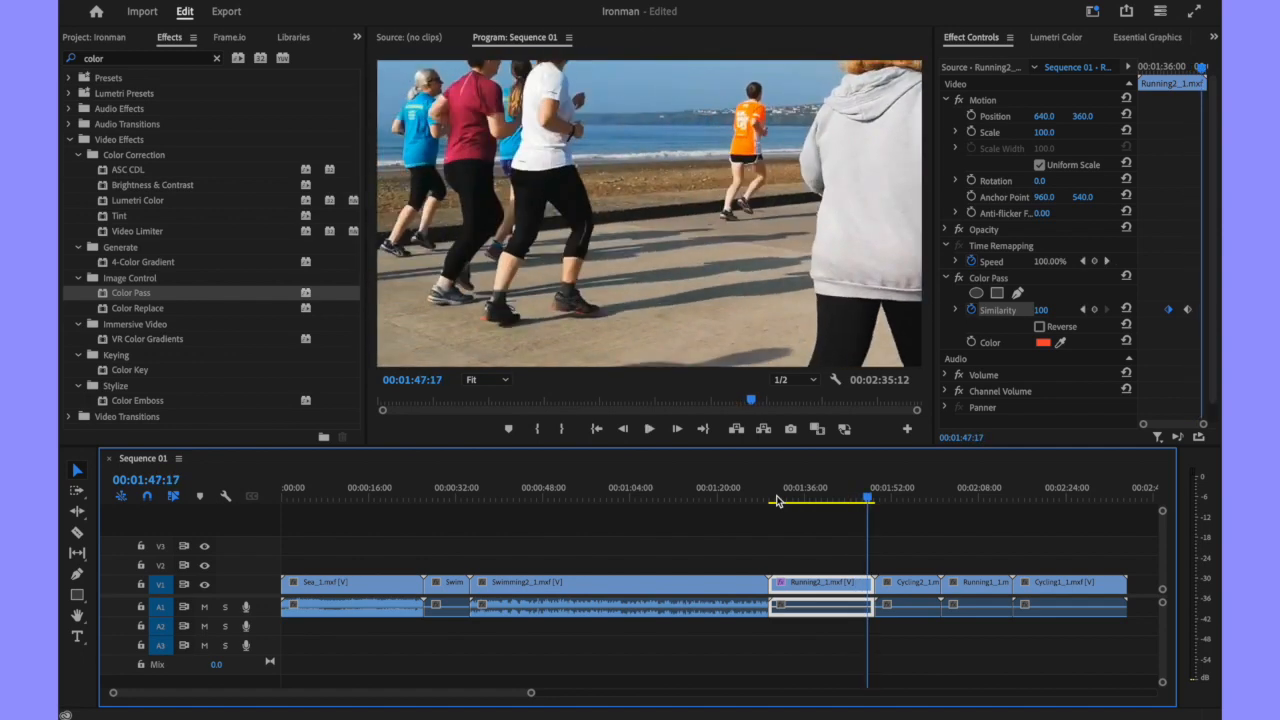